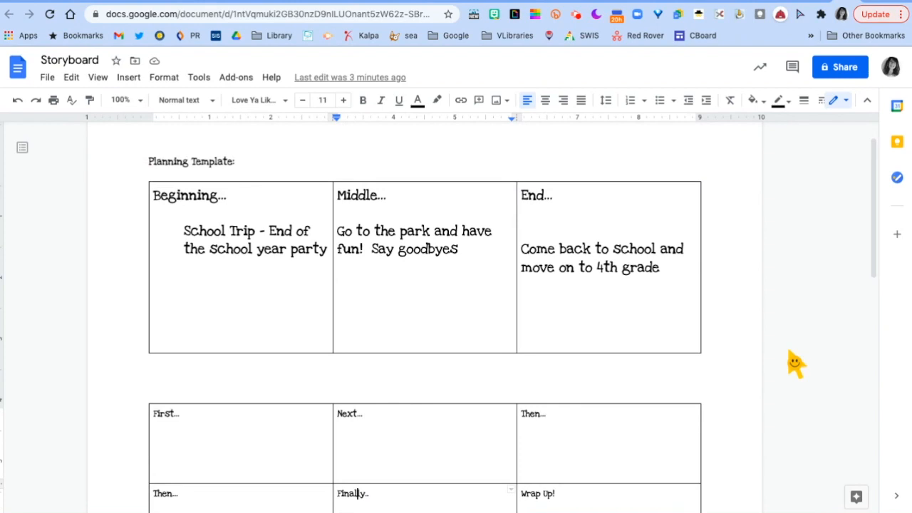
Switch from the planning document to the Storyboard That website, open its storyboard creator and dismiss the cookie notice.
scroll(795, 363, down, 3)
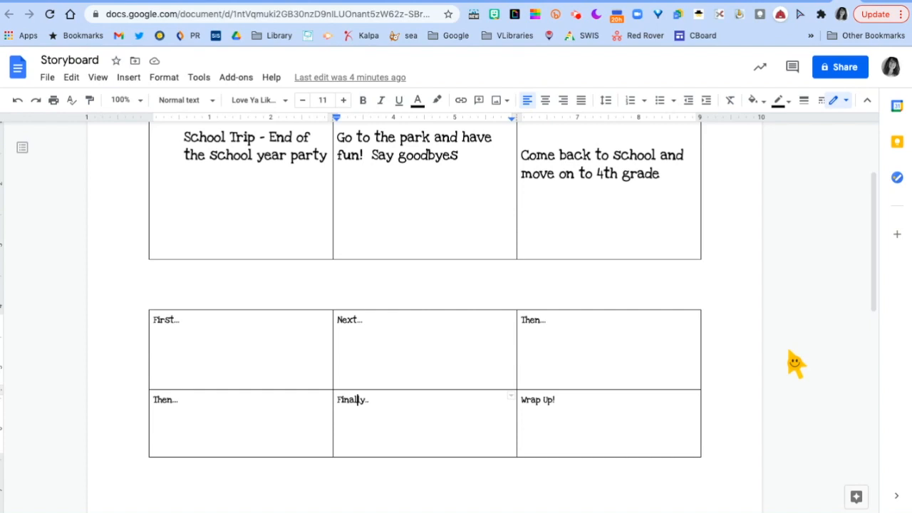
scroll(795, 364, up, 3)
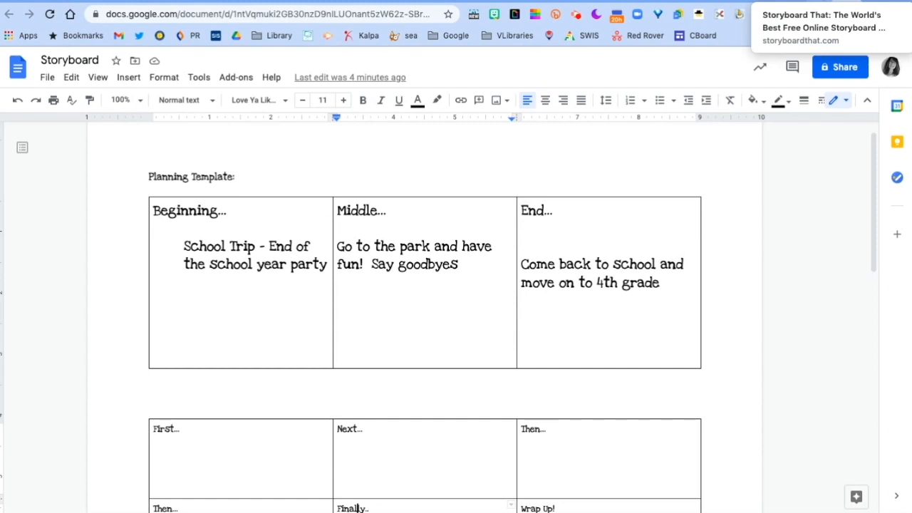
click(805, 2)
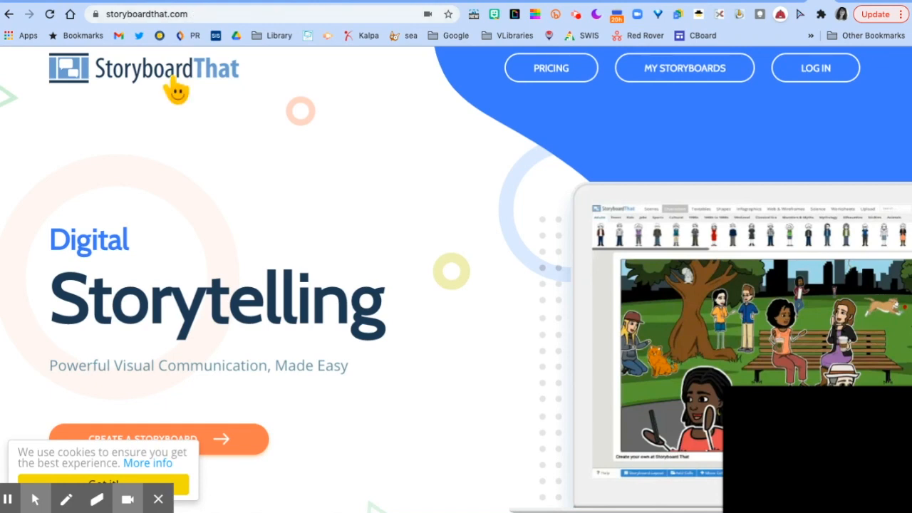
click(228, 448)
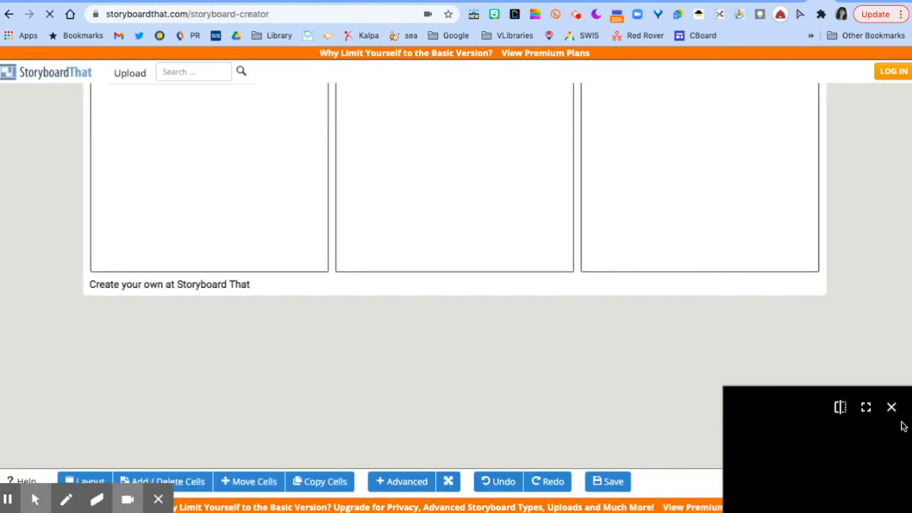
click(892, 407)
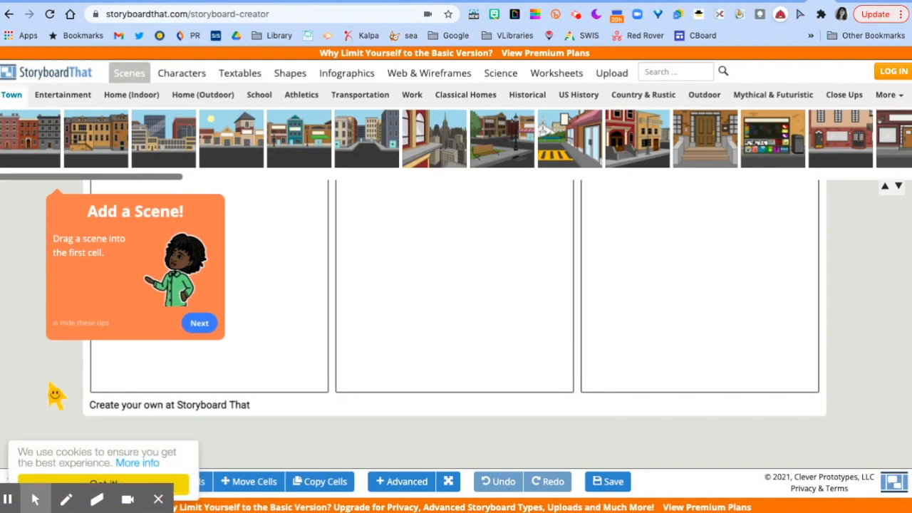
mouse_move(158, 498)
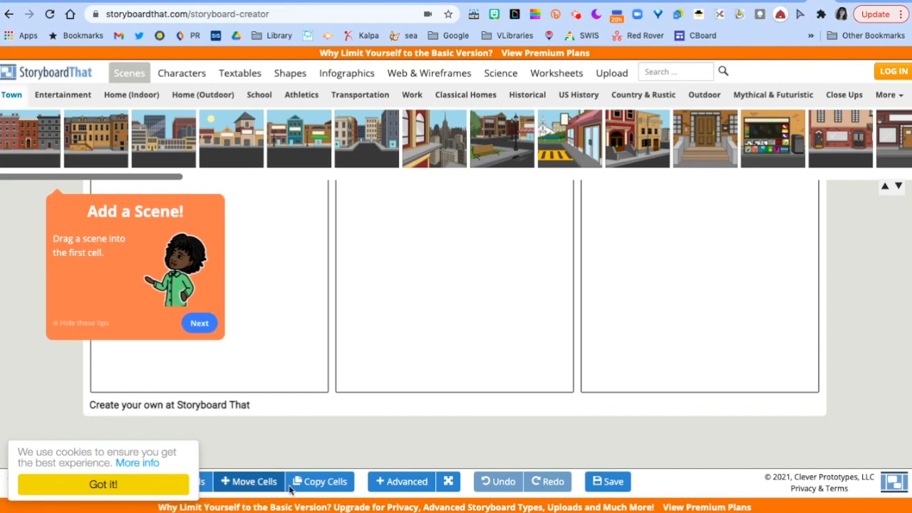
click(139, 487)
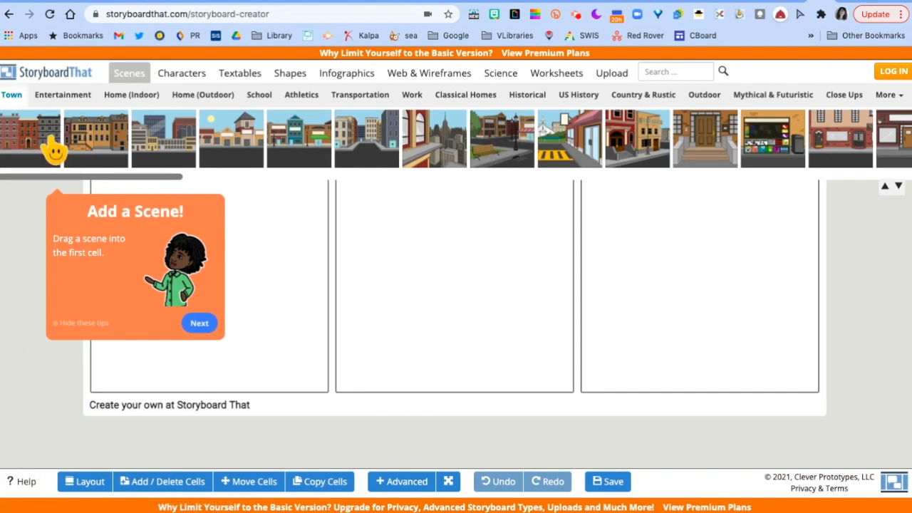
Return to the Storyboard That home page, reopen the storyboard creator and hide the introductory tips.
scroll(269, 139, left, 5)
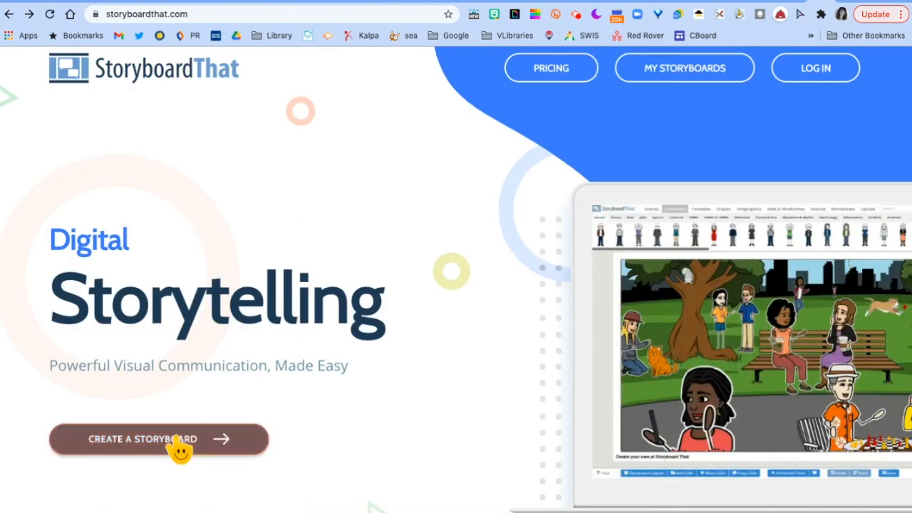
click(180, 447)
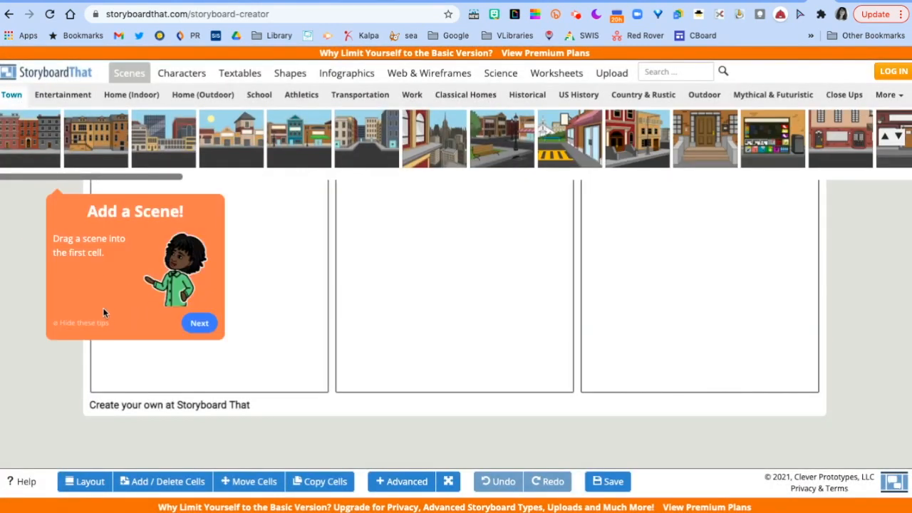
click(82, 325)
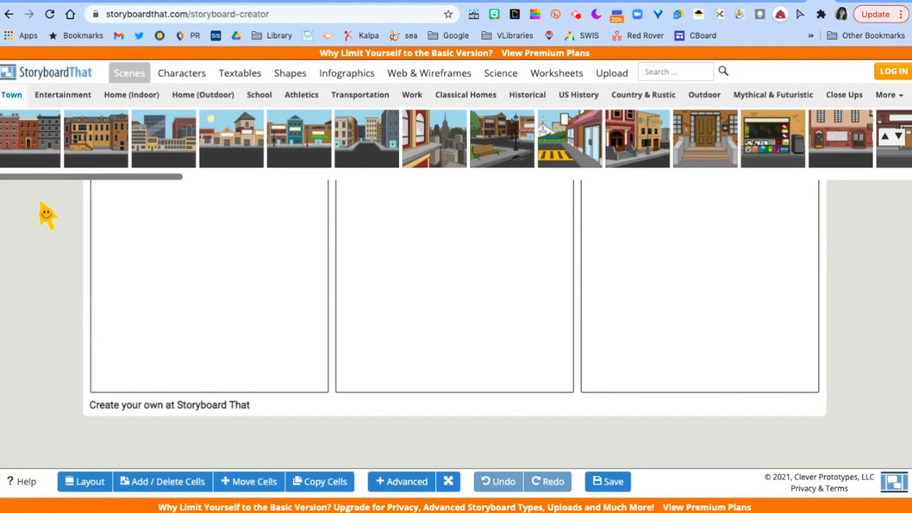
Place the School classroom scene with clear desk dividers and coral chairs into the first storyboard cell.
click(72, 101)
click(112, 100)
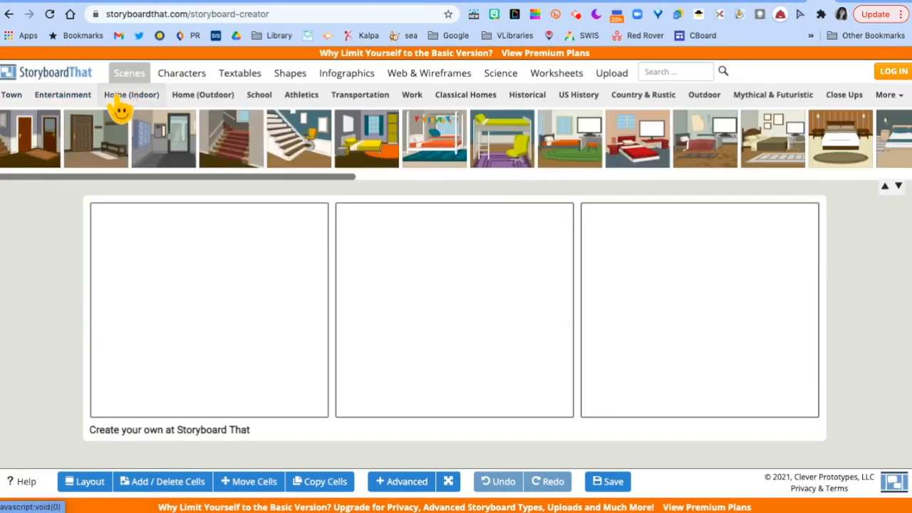
click(204, 100)
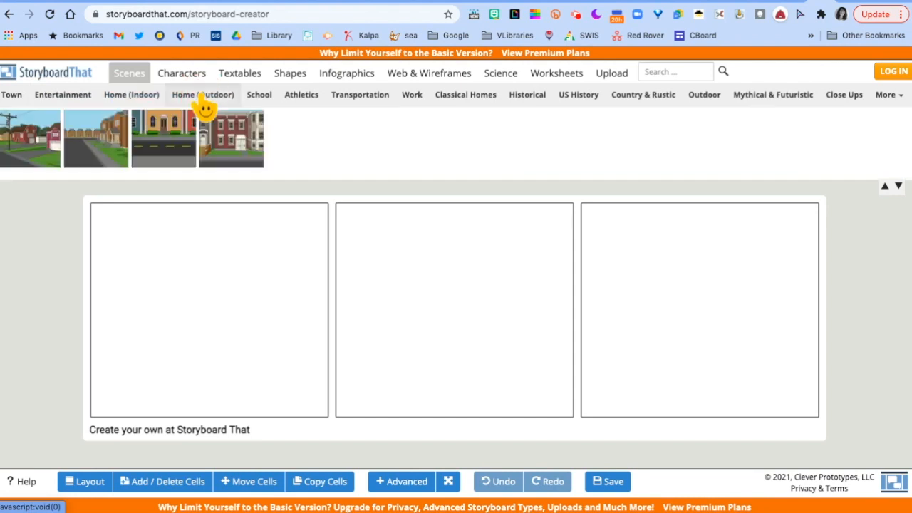
click(261, 99)
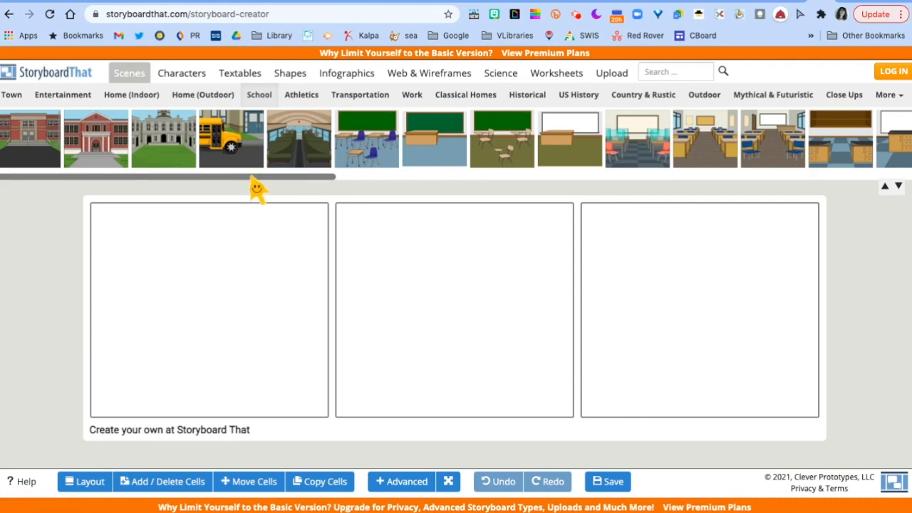
drag(250, 176, 236, 190)
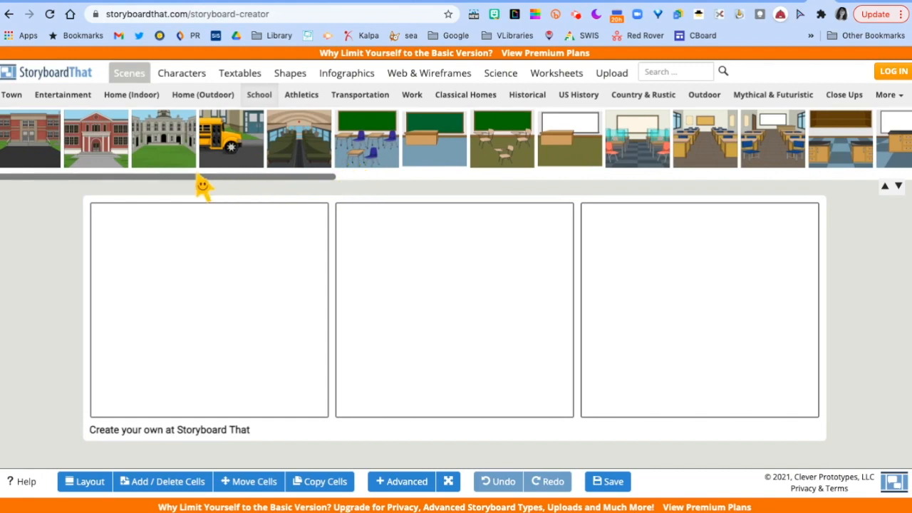
drag(644, 149, 179, 336)
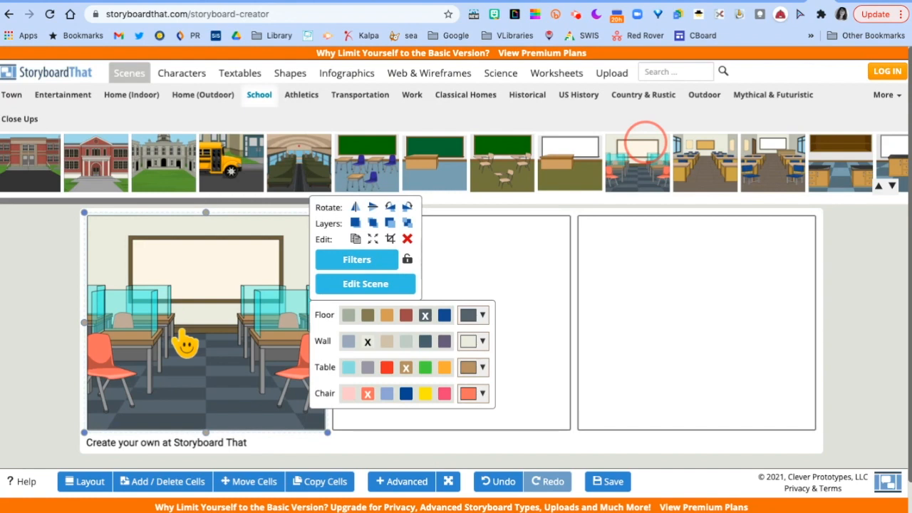
Recolor the classroom scene with an olive-brown floor, dark slate-blue wall, red tables and dark blue chairs.
click(395, 330)
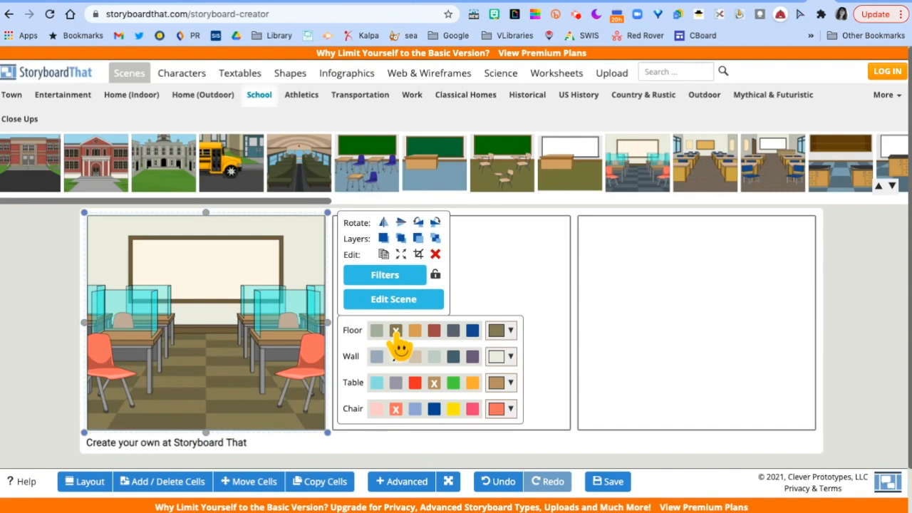
click(453, 358)
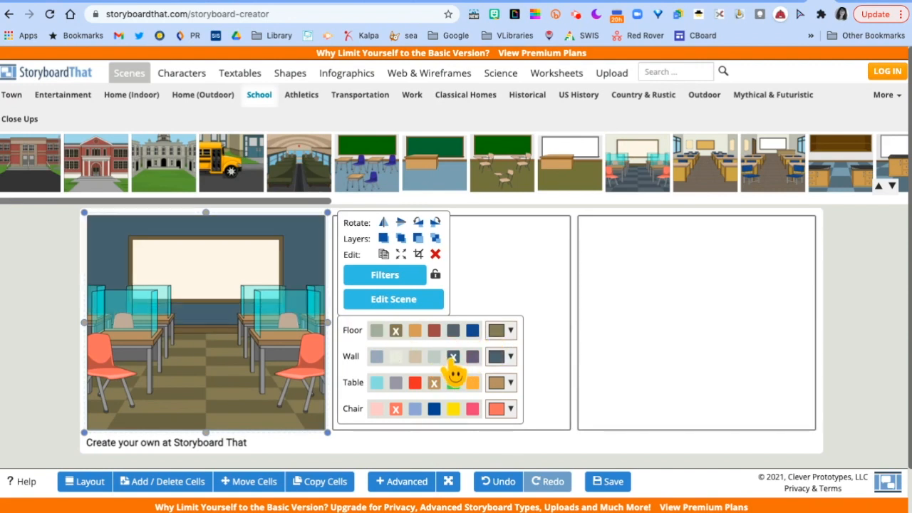
click(415, 384)
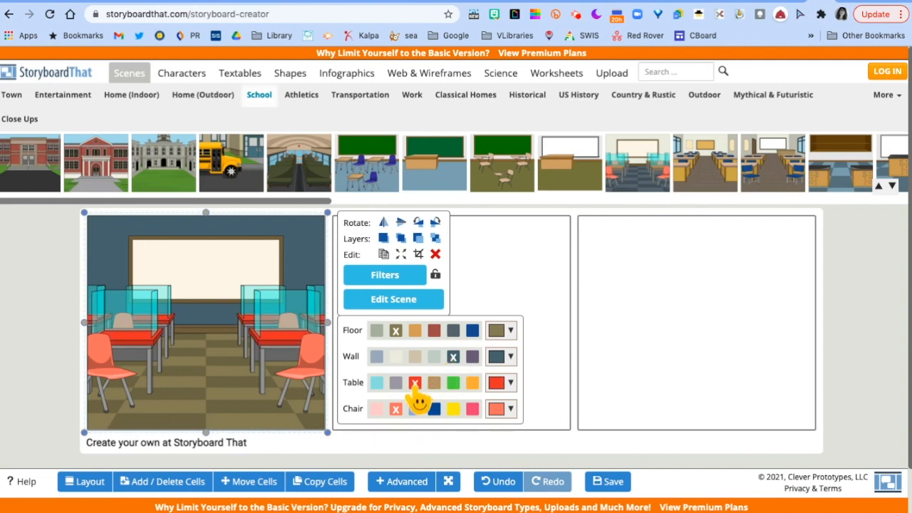
click(473, 410)
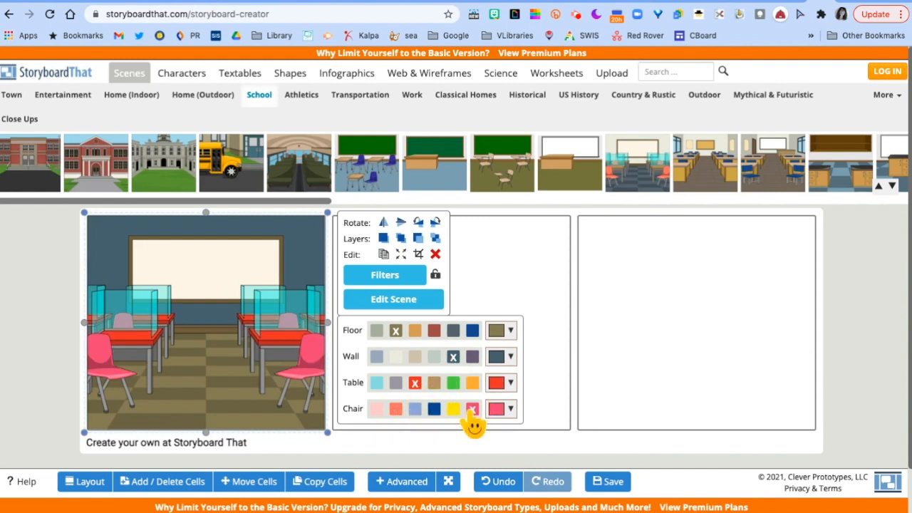
click(434, 409)
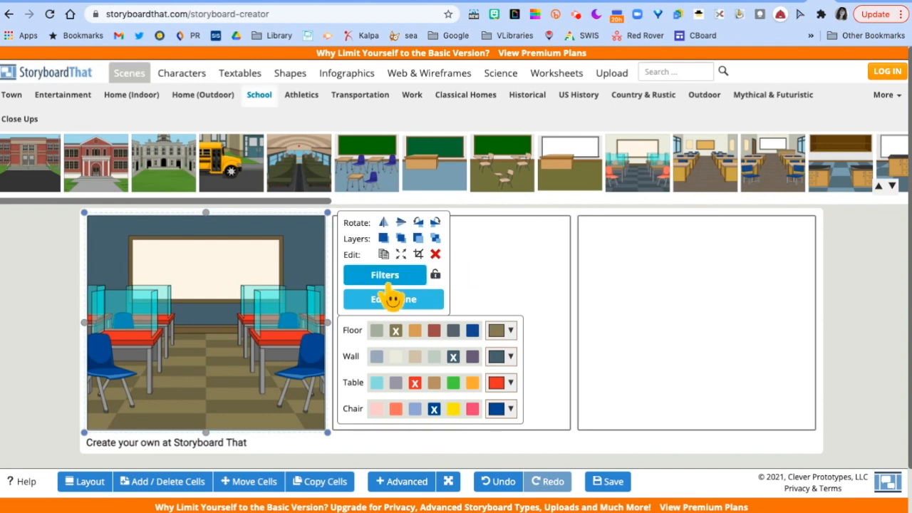
click(6, 306)
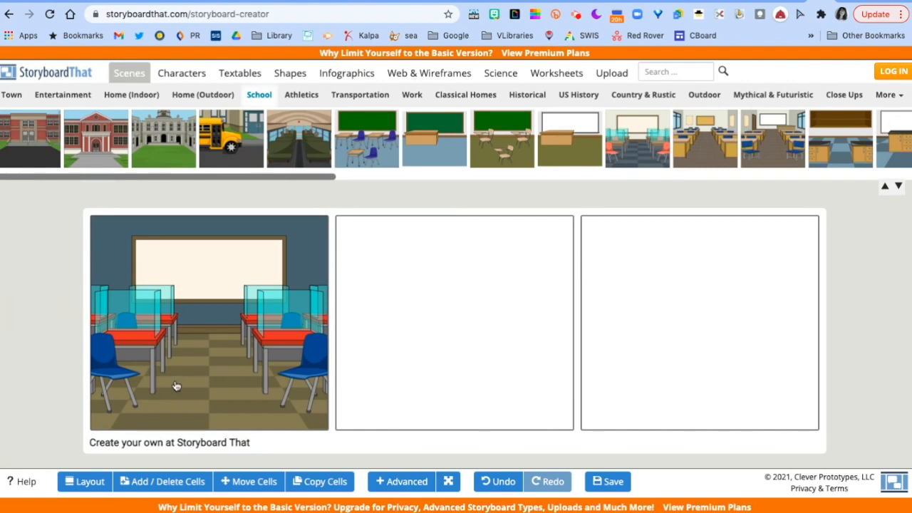
Add the Kids character with the green shirt and blue pants to the classroom scene in the first cell.
click(182, 78)
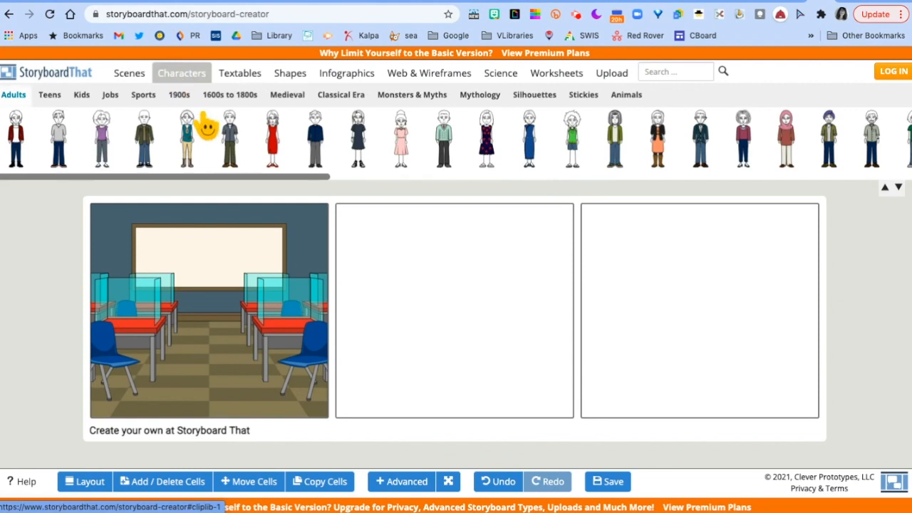
click(48, 96)
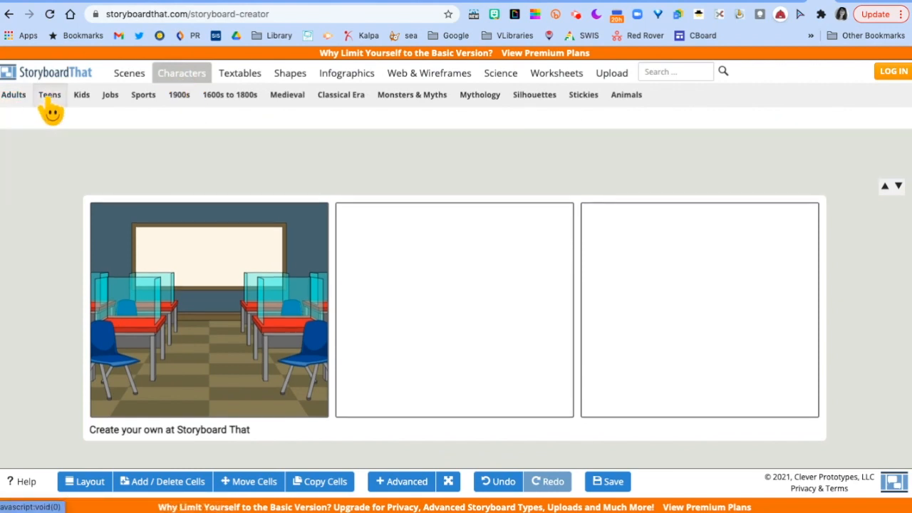
click(82, 96)
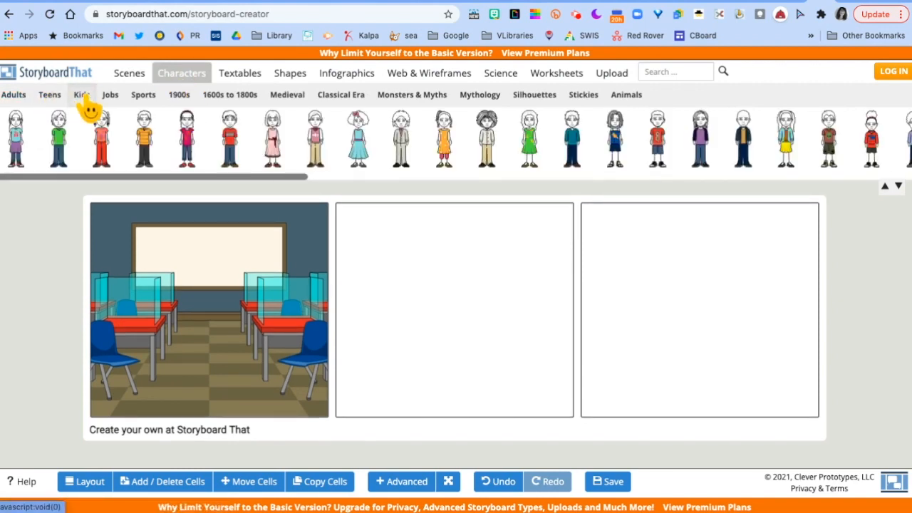
click(144, 100)
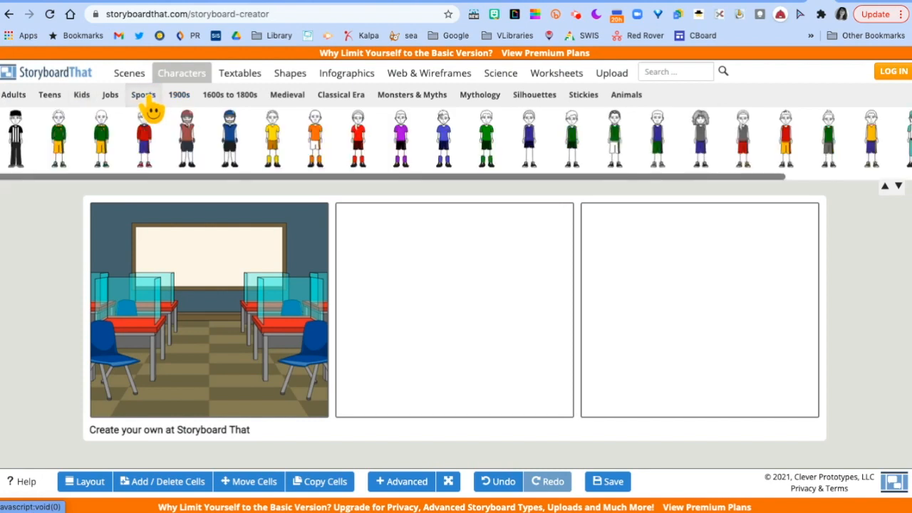
click(74, 175)
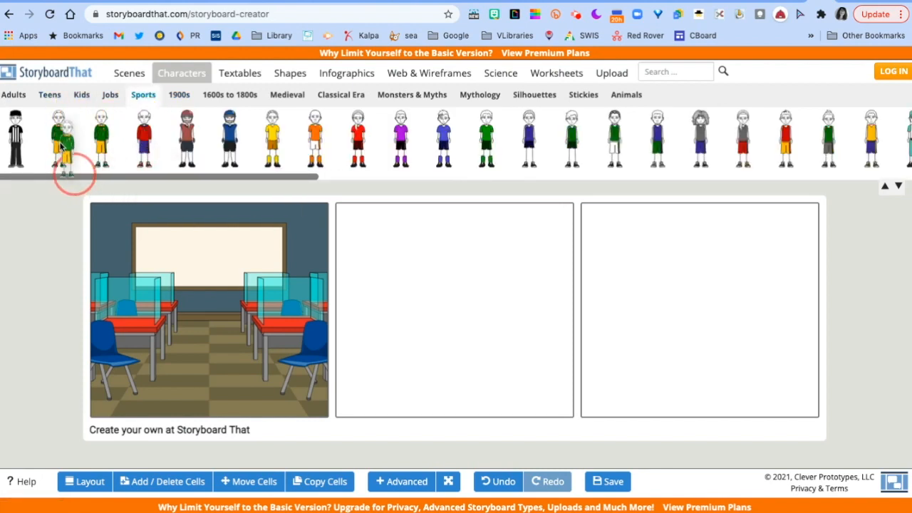
drag(80, 178, 57, 183)
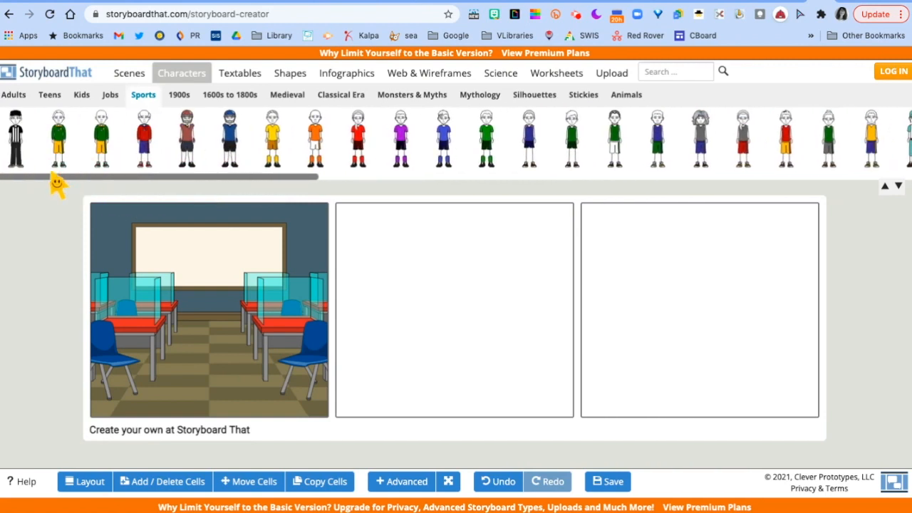
click(81, 99)
drag(60, 137, 170, 380)
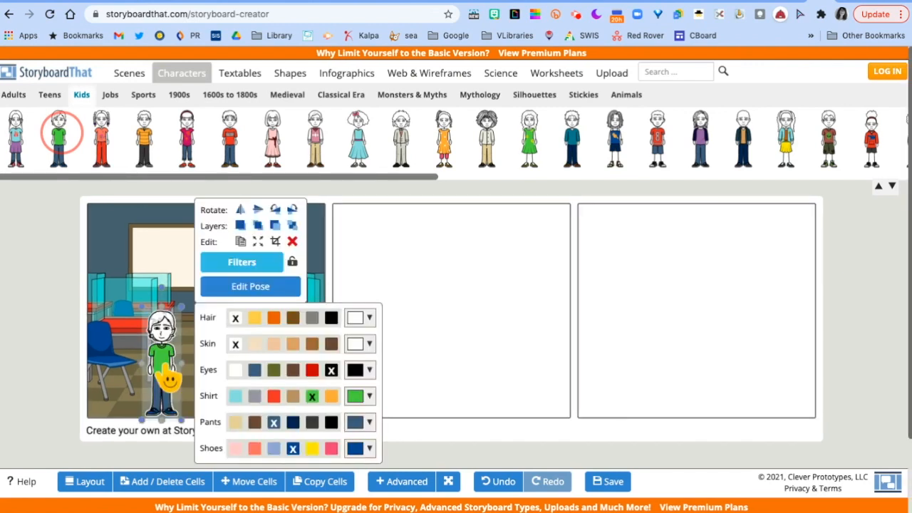
Give the child character brown hair, medium-brown skin and blue eyes.
click(290, 317)
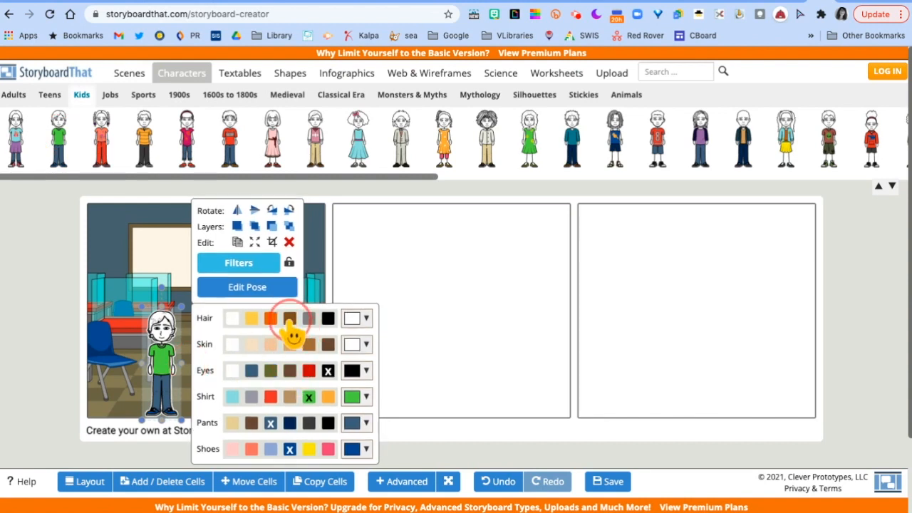
click(309, 319)
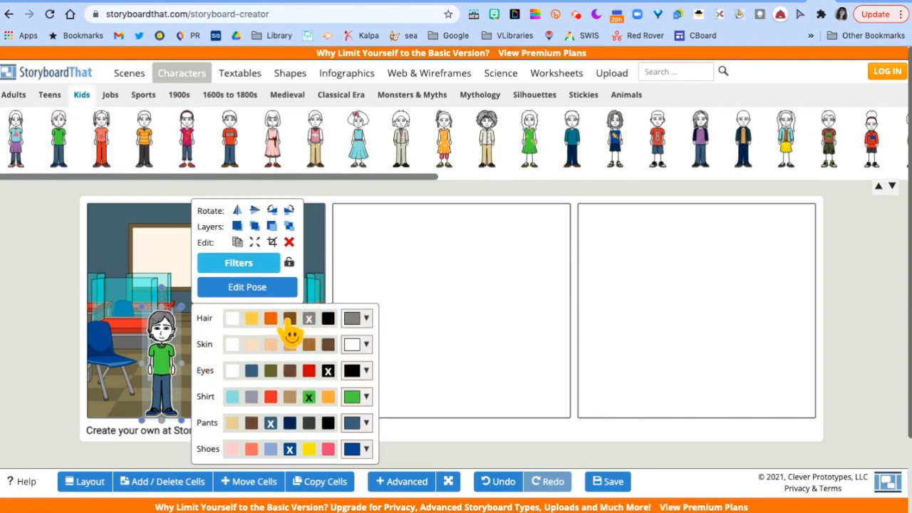
click(289, 319)
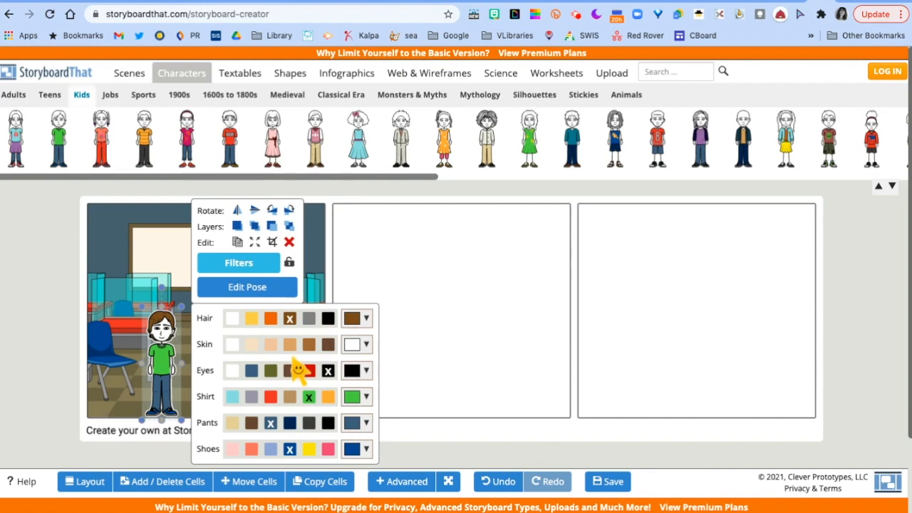
click(309, 344)
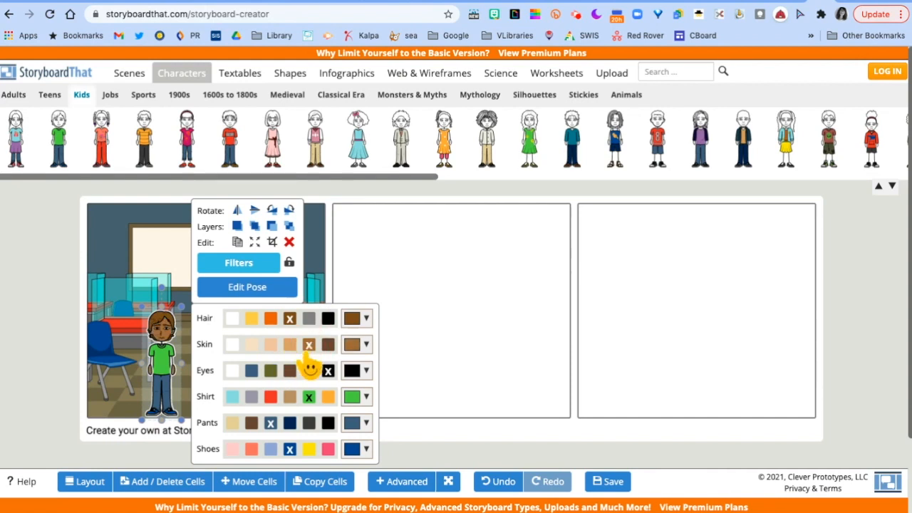
click(251, 376)
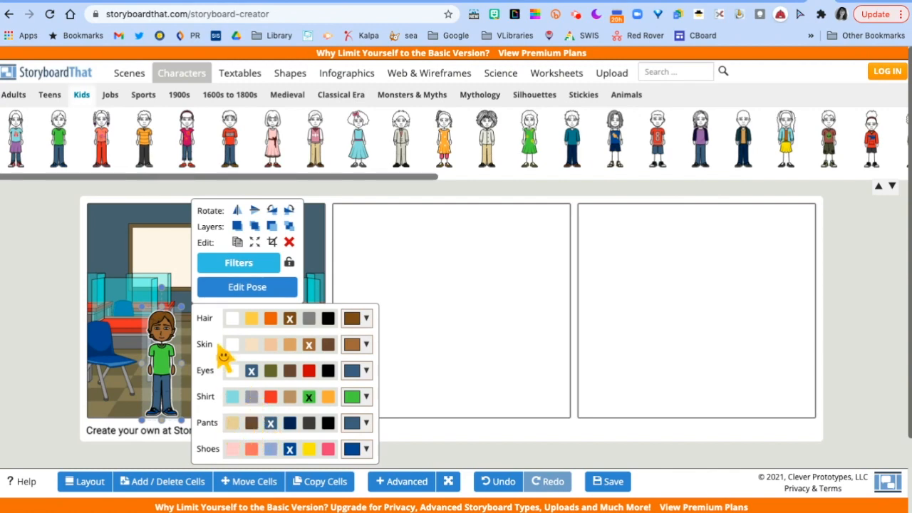
Try several expressions, arm positions and pre-set poses on the child in the green shirt and apply the Shouting pose.
click(242, 286)
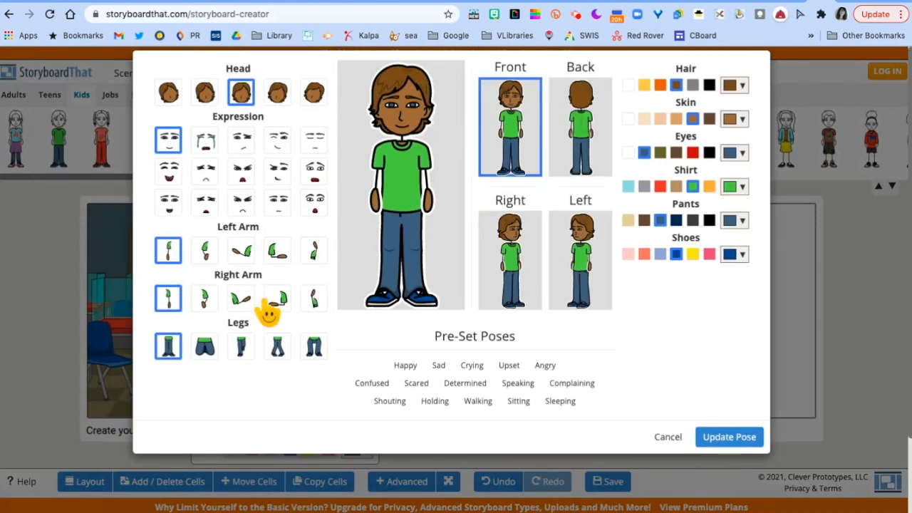
click(243, 144)
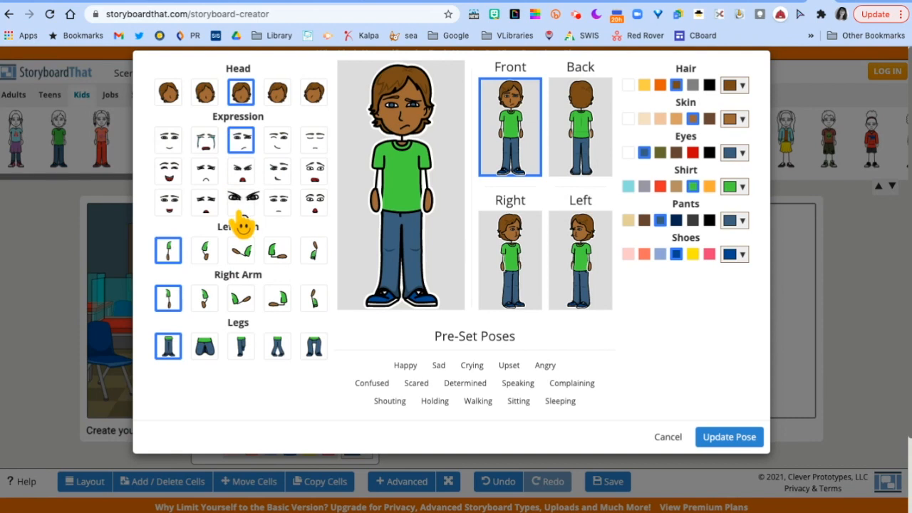
click(168, 174)
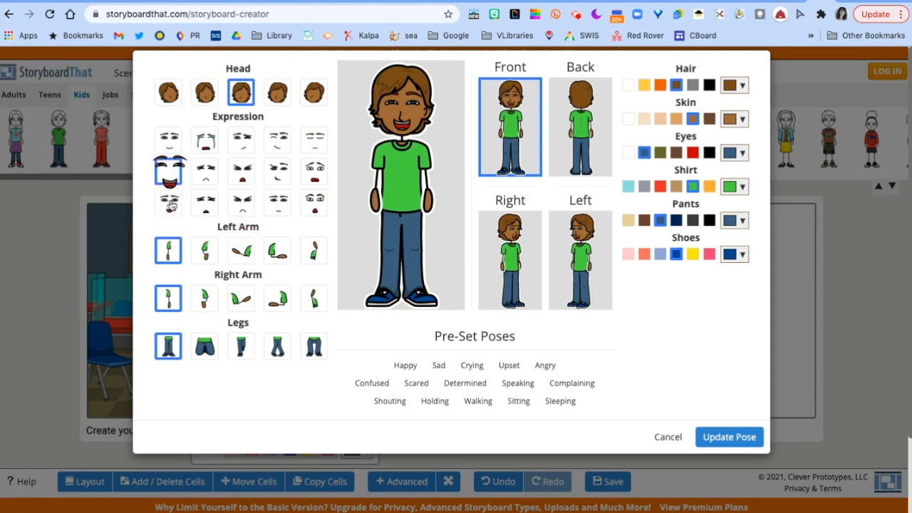
click(241, 299)
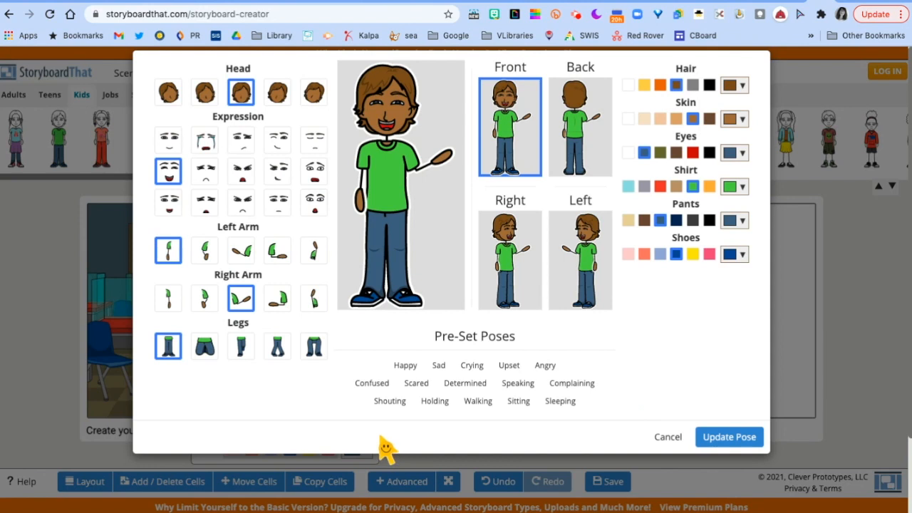
click(437, 410)
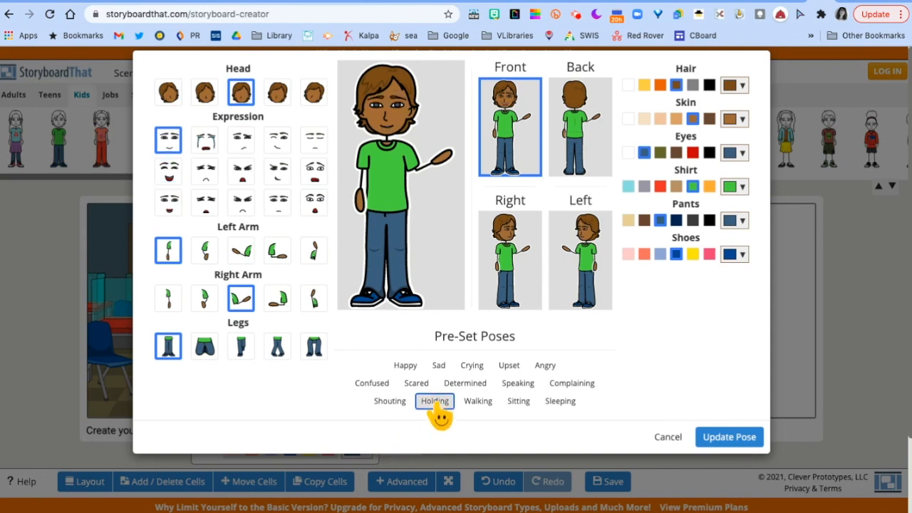
click(391, 405)
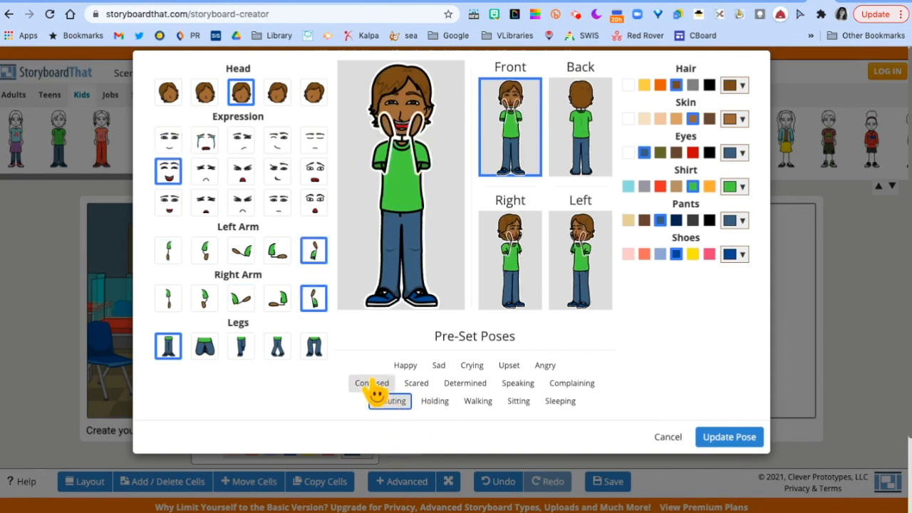
click(374, 386)
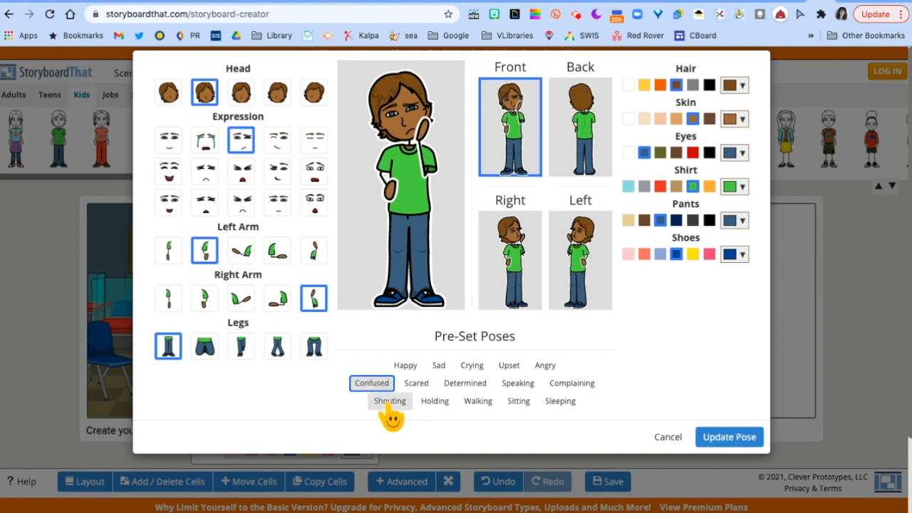
click(391, 403)
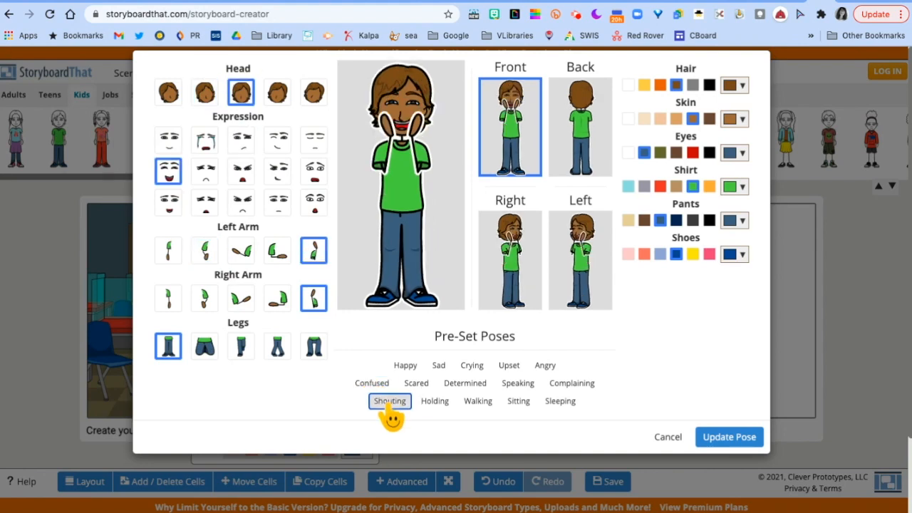
click(741, 447)
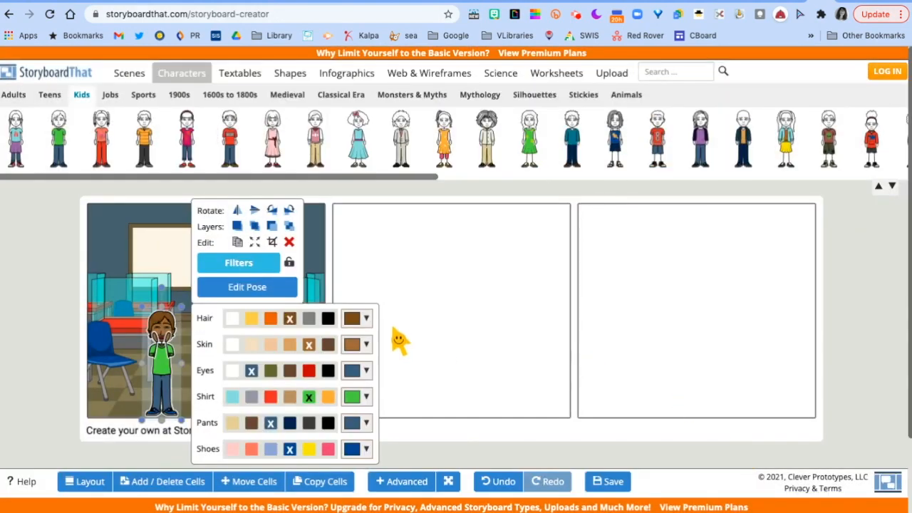
click(10, 336)
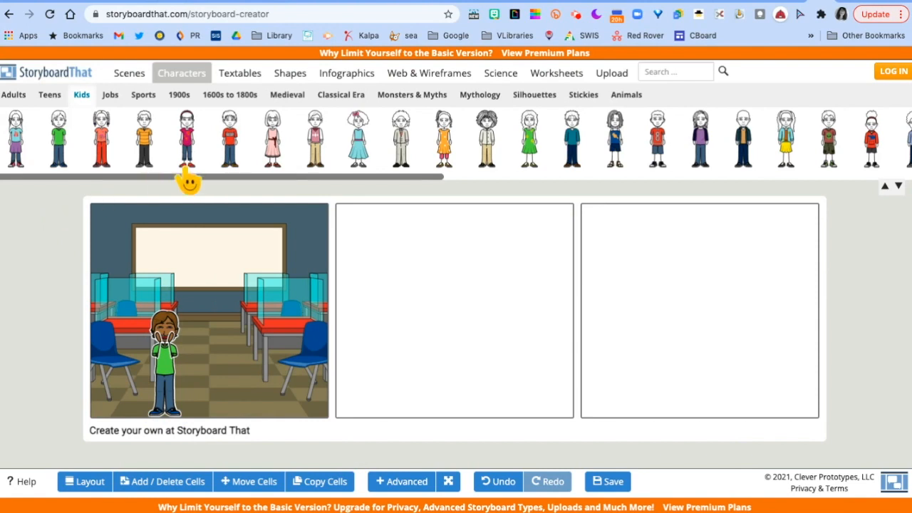
Add a dark-skinned girl in a red dress beside the green-shirted child, and a headband-wearing girl in a pink shirt near the desks.
click(365, 154)
click(16, 370)
drag(190, 146, 288, 346)
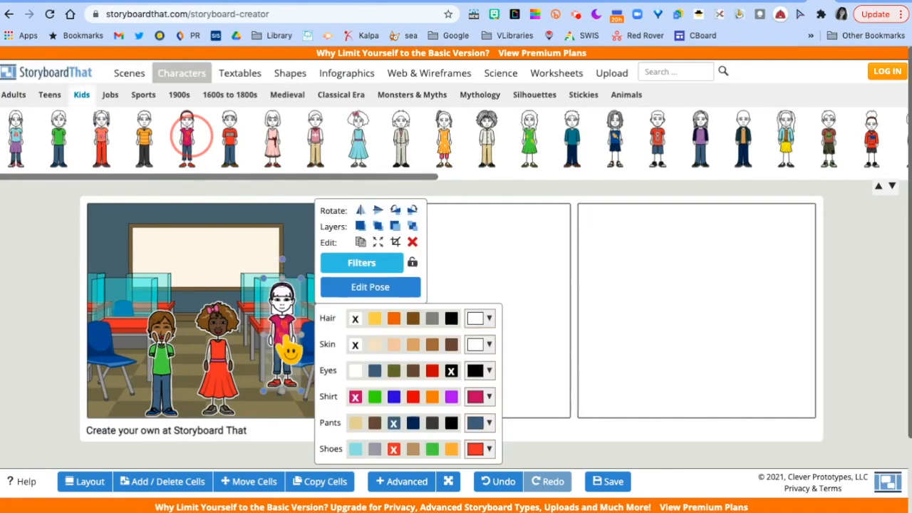
Give the girl in the pink shirt sitting legs and yellow hair, and place her in front of the blue chair.
click(373, 287)
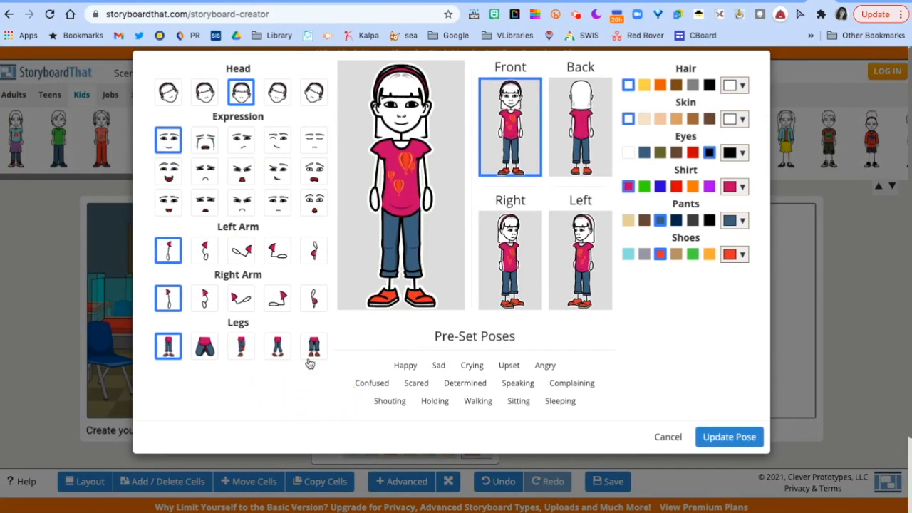
click(314, 349)
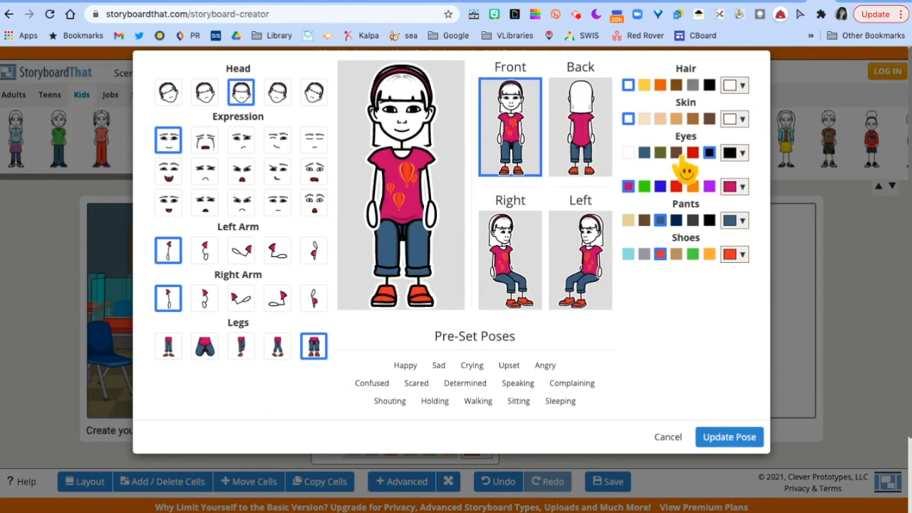
click(644, 86)
click(728, 437)
drag(282, 322, 306, 342)
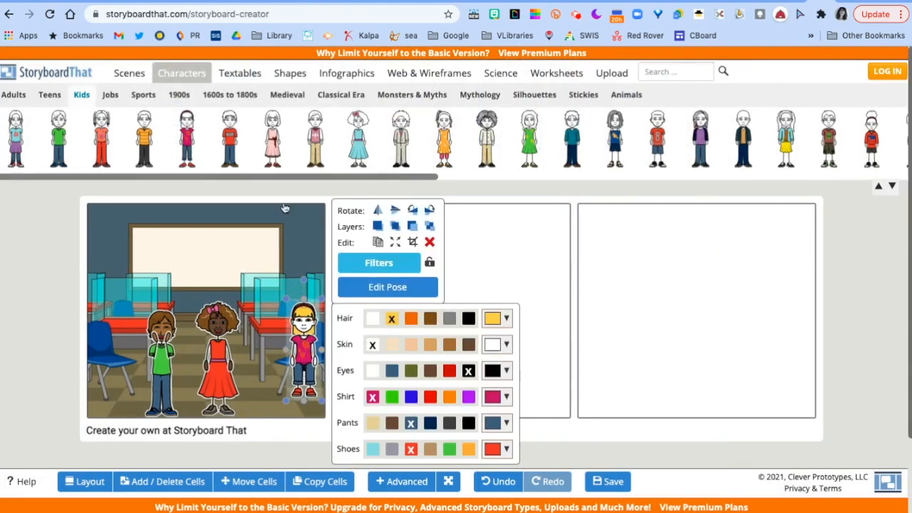
Add a rectangular speech bubble above the girl in the red dress reading "Let's get ready to go!" in Francois One, size 13.
click(241, 80)
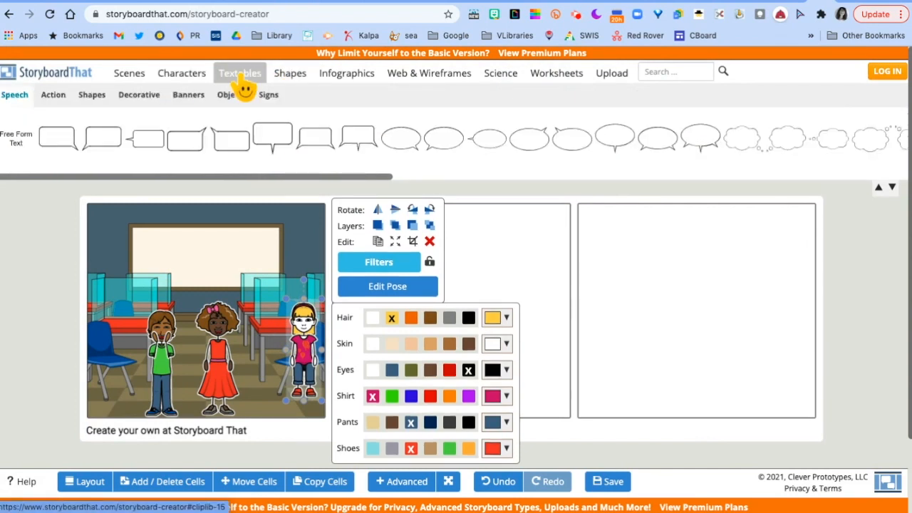
drag(272, 140, 221, 292)
click(216, 269)
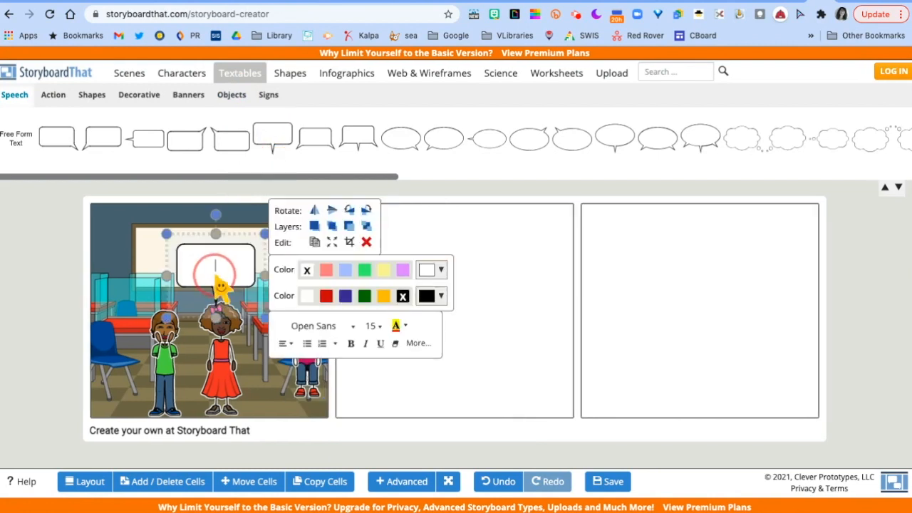
click(305, 326)
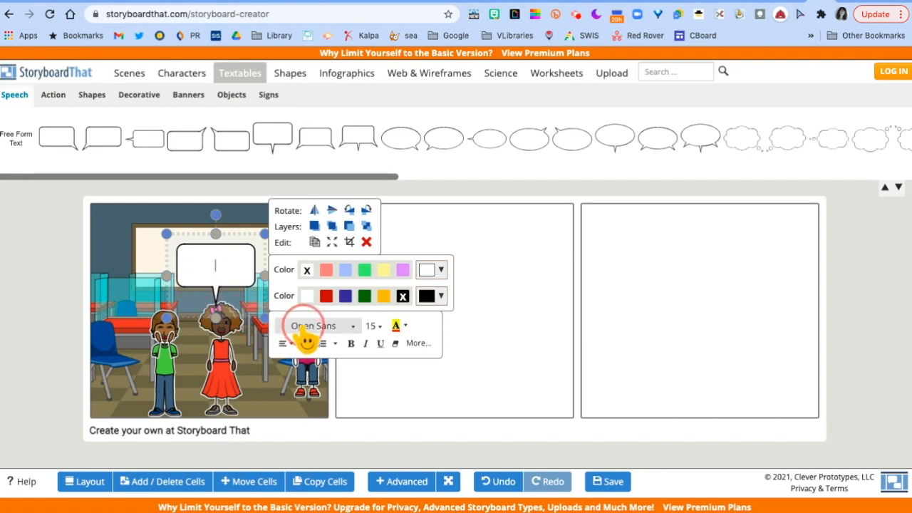
click(372, 326)
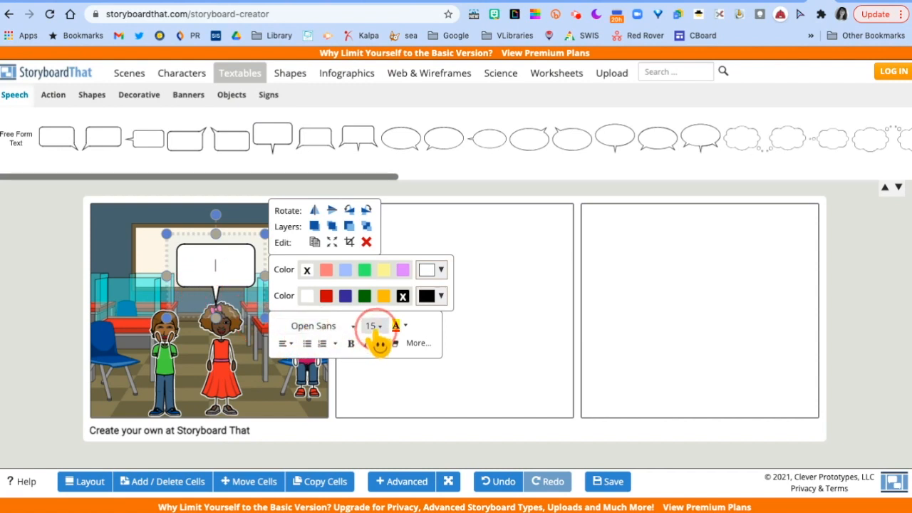
text(L)
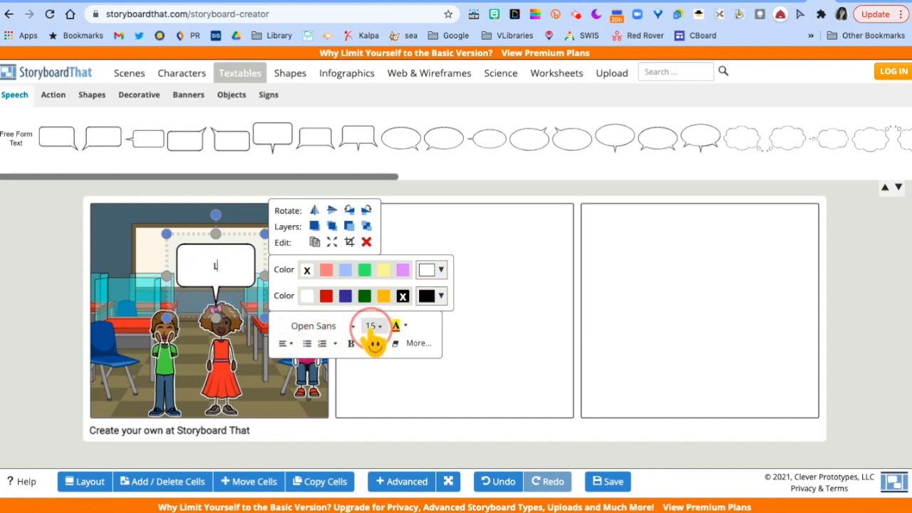
text(et's g)
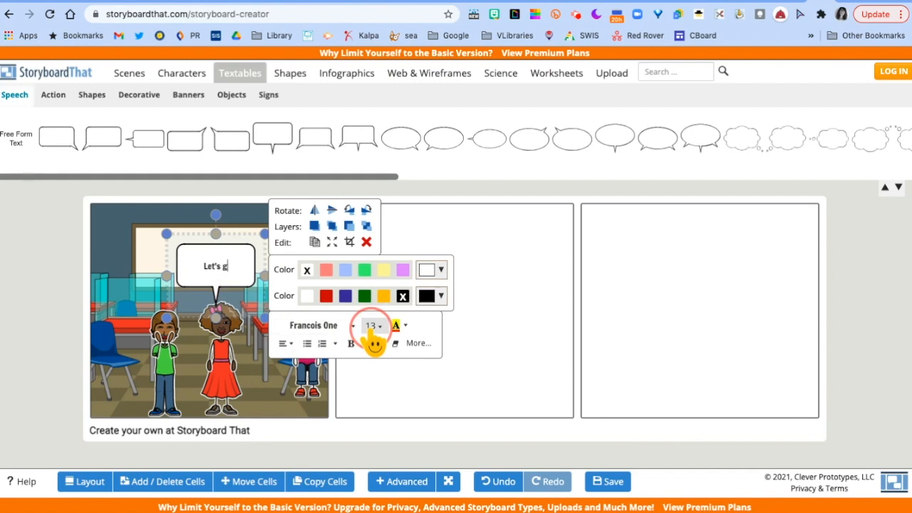
text(et ready to go!)
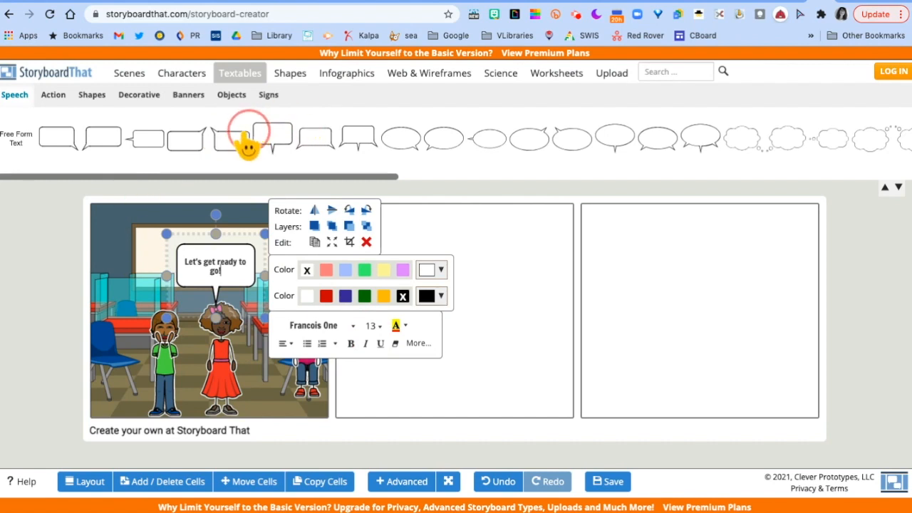
Add a rectangular speech bubble above the child in the green shirt and tilt it counter-clockwise.
drag(274, 143, 145, 296)
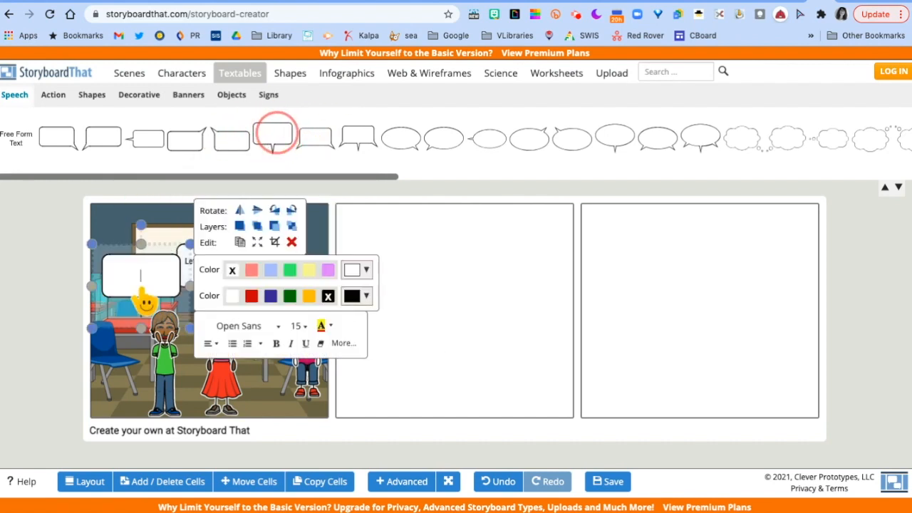
click(141, 225)
drag(141, 225, 114, 229)
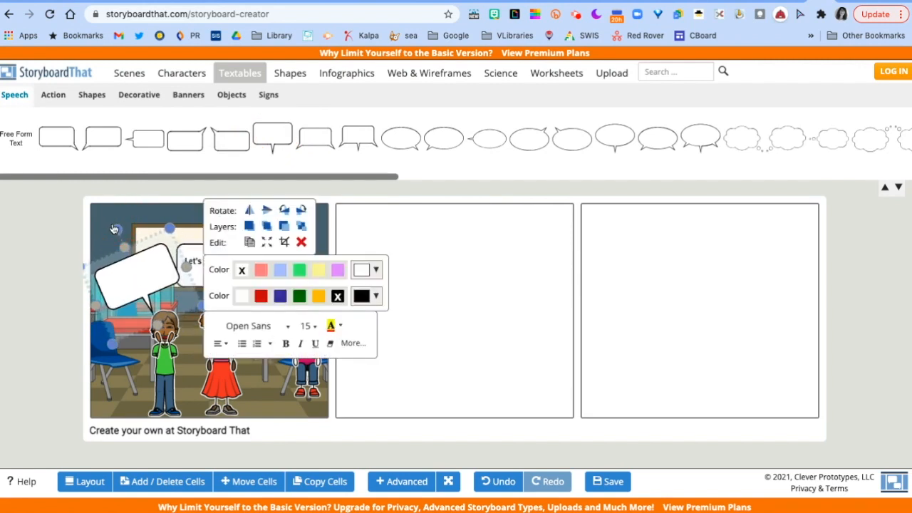
click(118, 281)
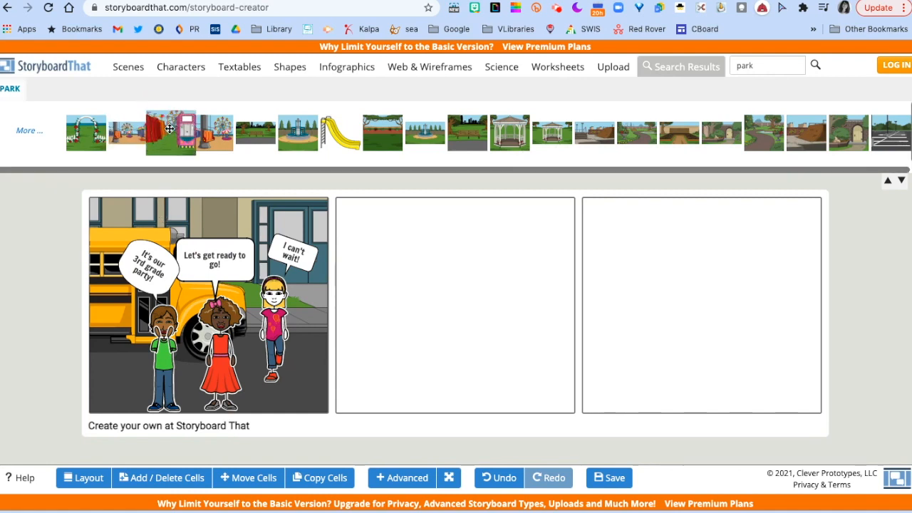
Search the library for park and look over the scenes available for the second cell.
mouse_move(170, 128)
mouse_down()
mouse_move(169, 240)
mouse_move(171, 131)
mouse_up()
click(419, 255)
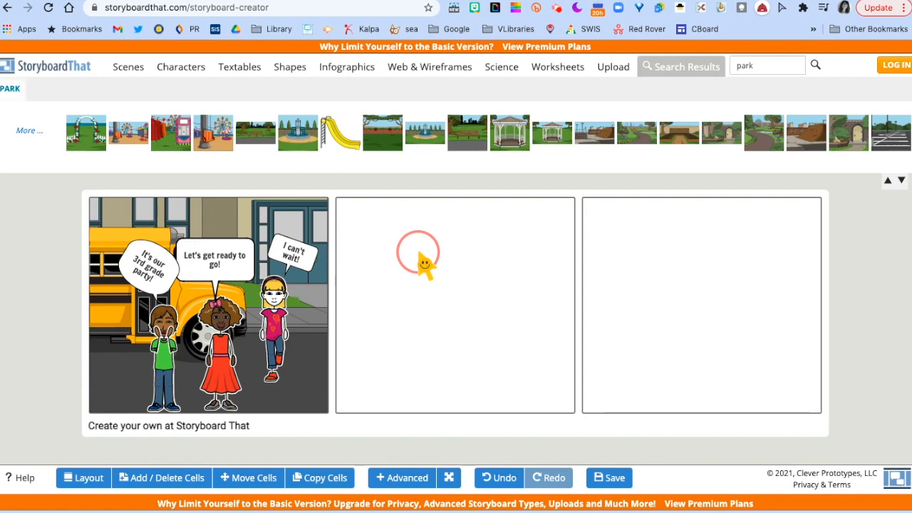
click(130, 68)
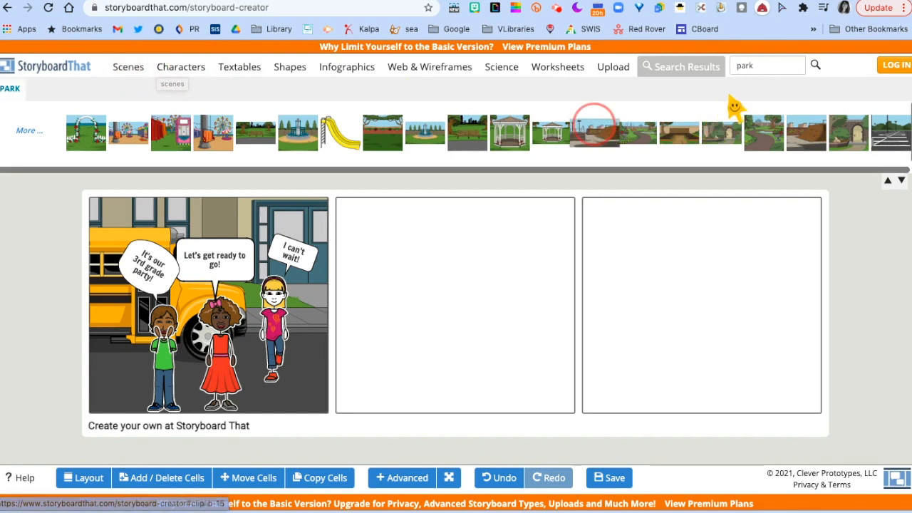
click(744, 68)
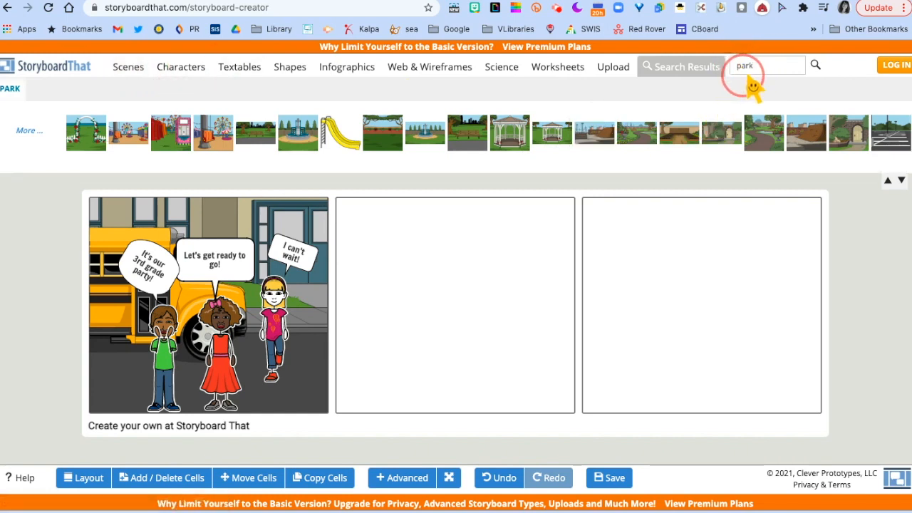
click(814, 66)
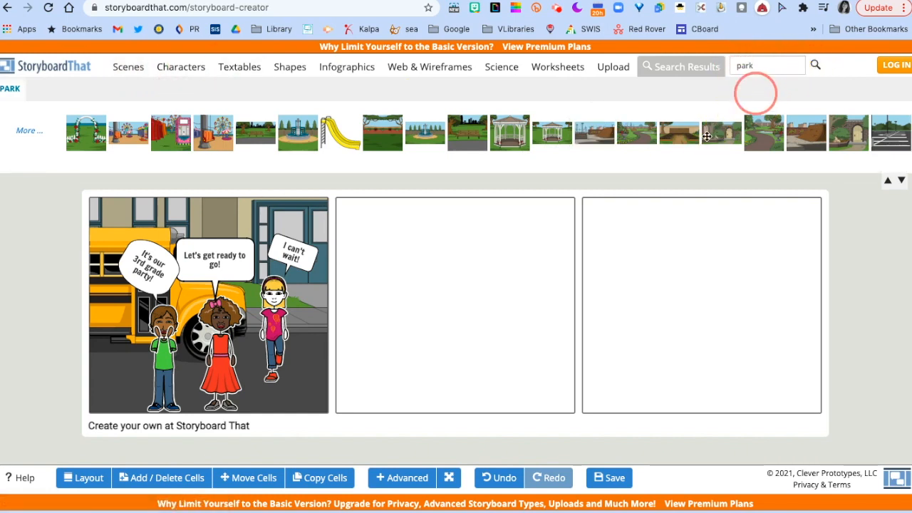
drag(706, 136, 553, 207)
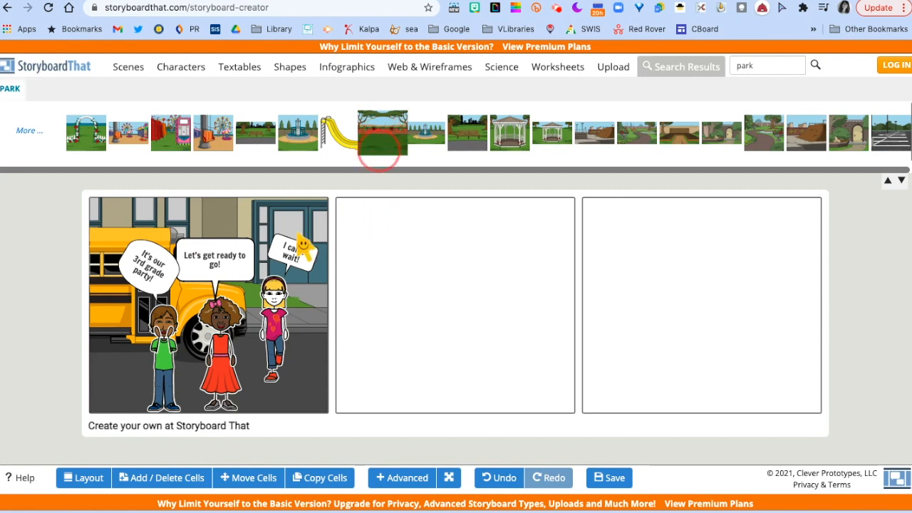
drag(382, 135, 49, 317)
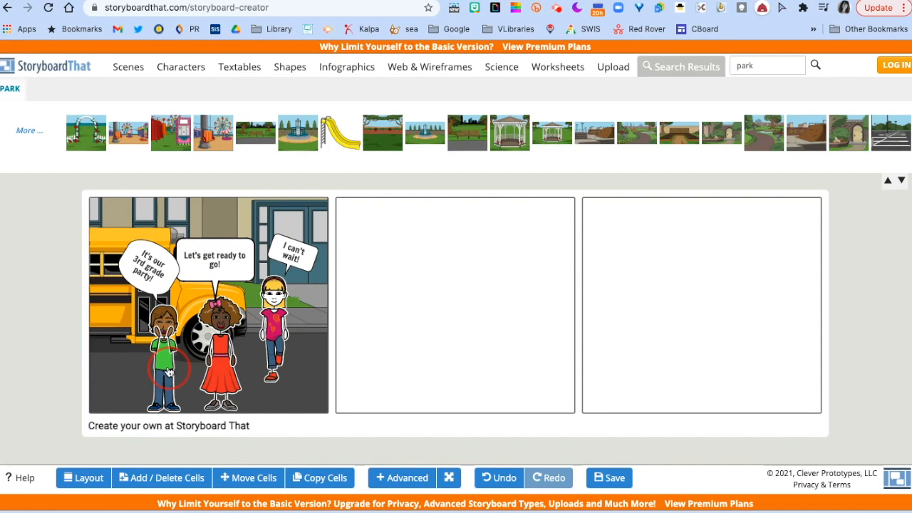
click(158, 484)
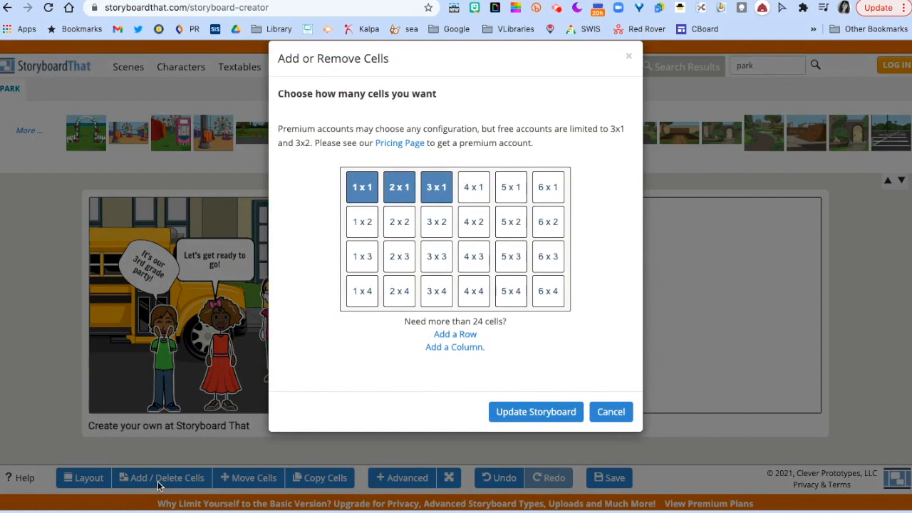
click(430, 219)
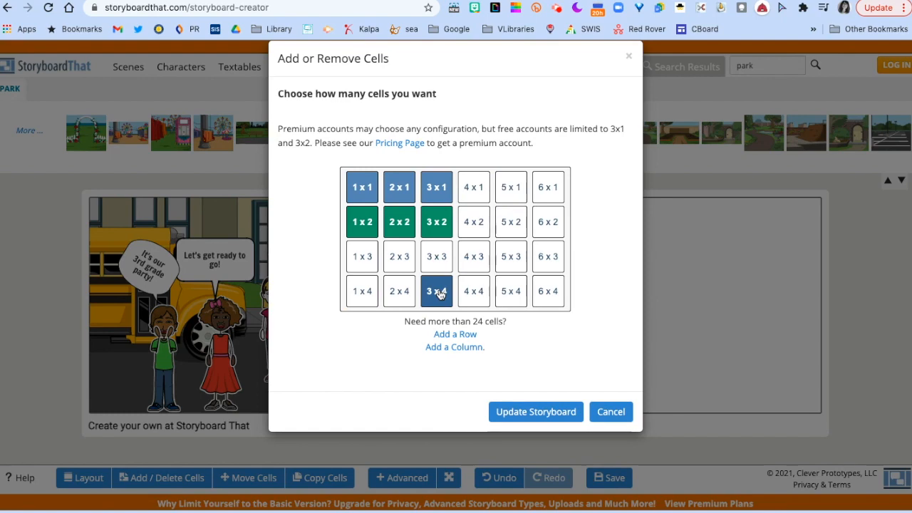
click(610, 412)
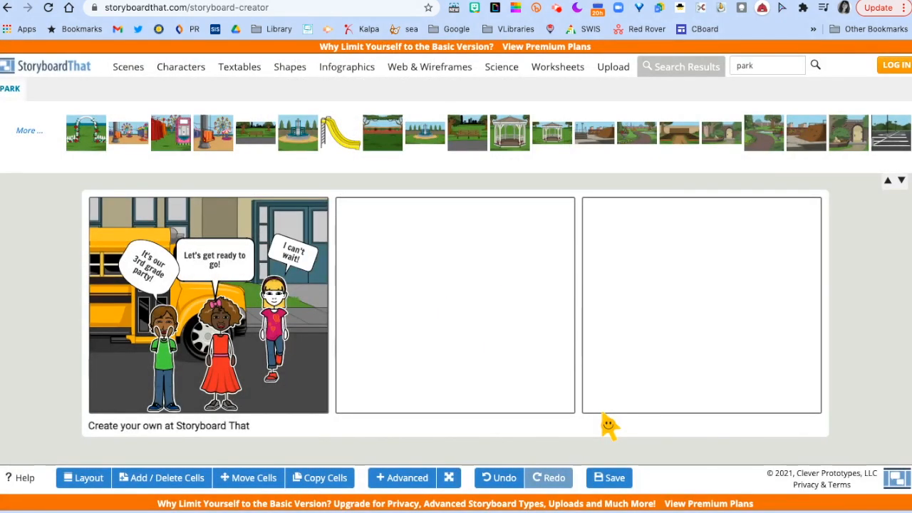